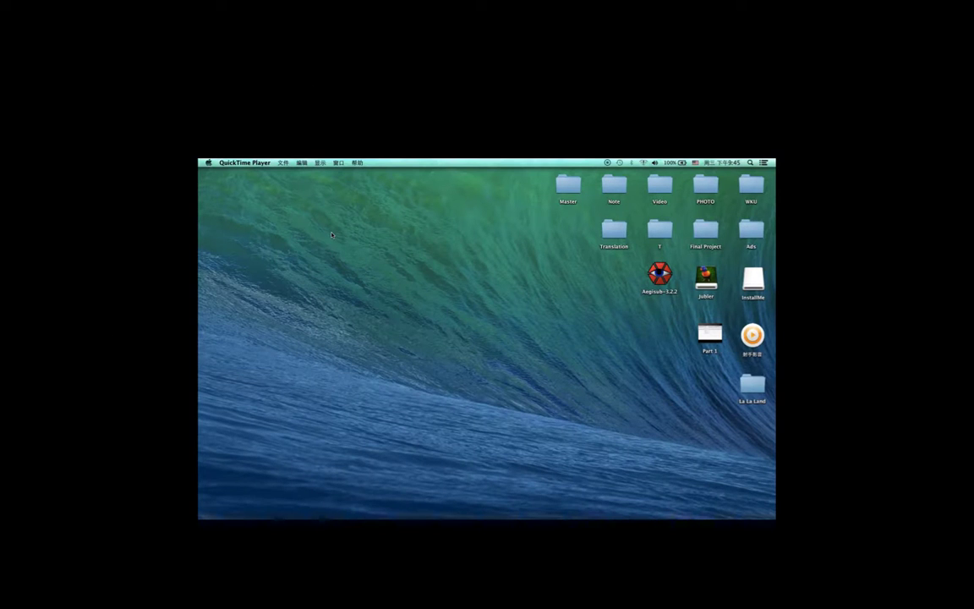
- Open La La Land.mp4 from the La La Land folder as the video
left_click(218, 501)
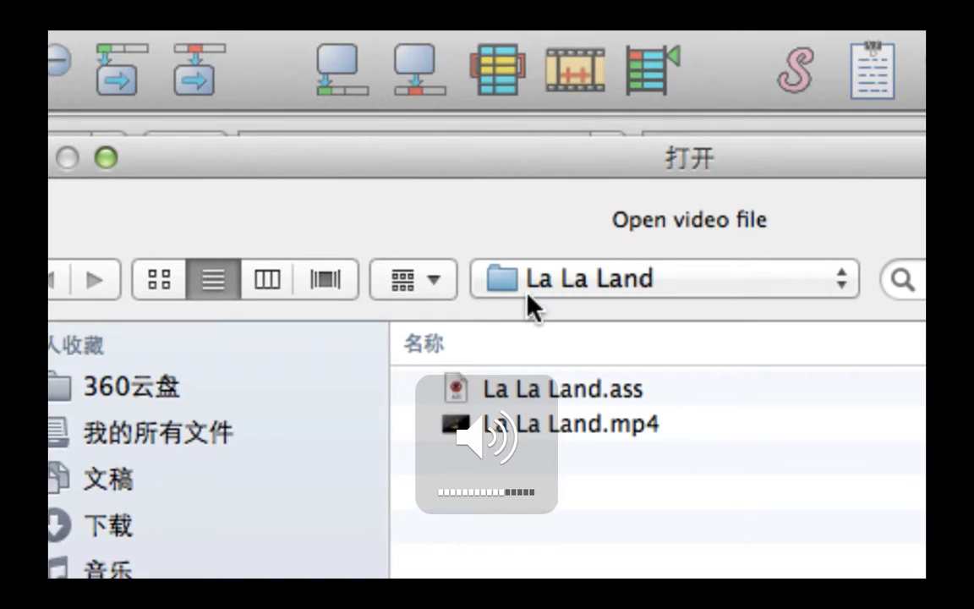
left_click(576, 424)
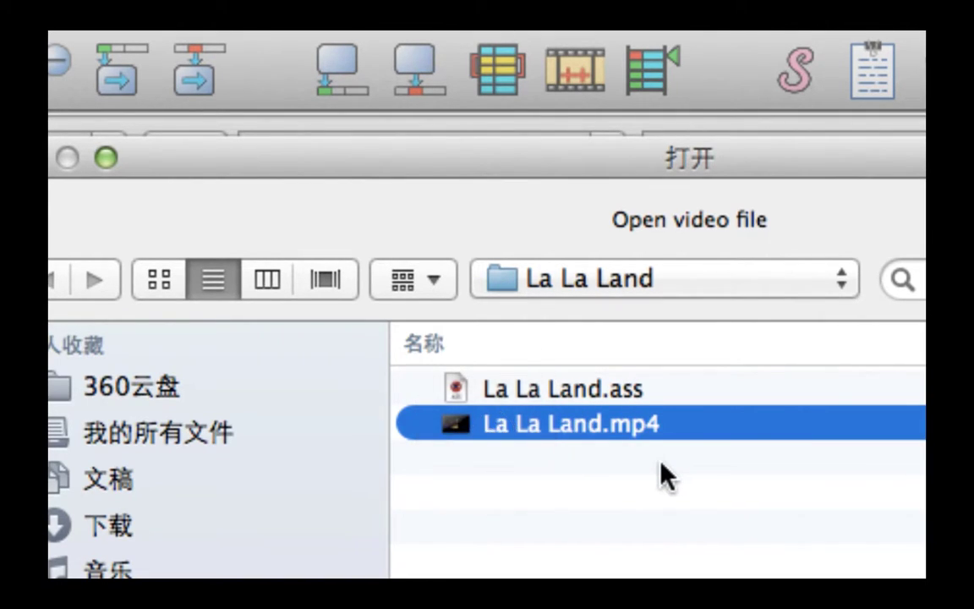
scroll(663, 475, "right", 10)
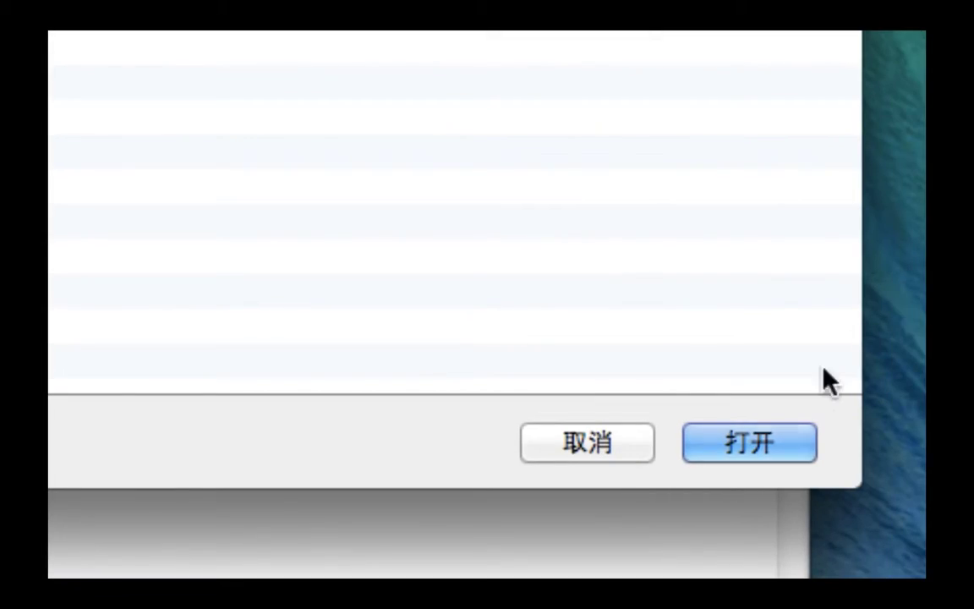
left_click(778, 441)
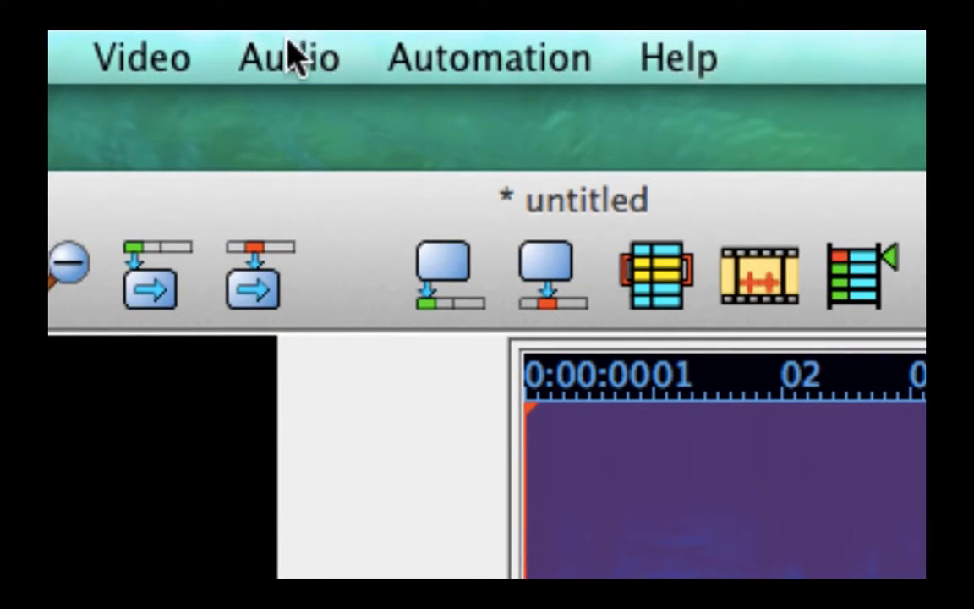
- Load the audio track from the opened La La Land video using Open Audio from Video
left_click(304, 47)
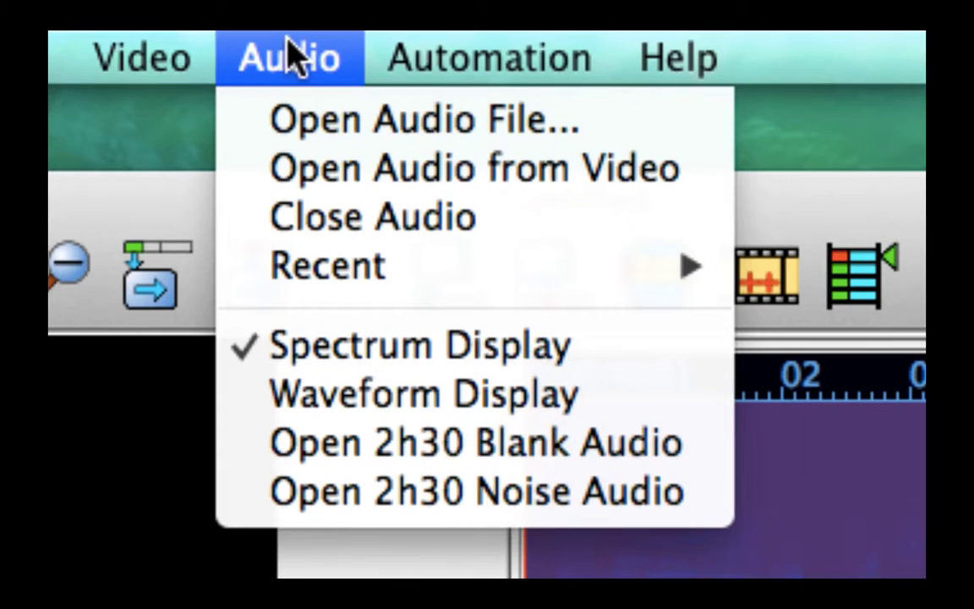
left_click(702, 178)
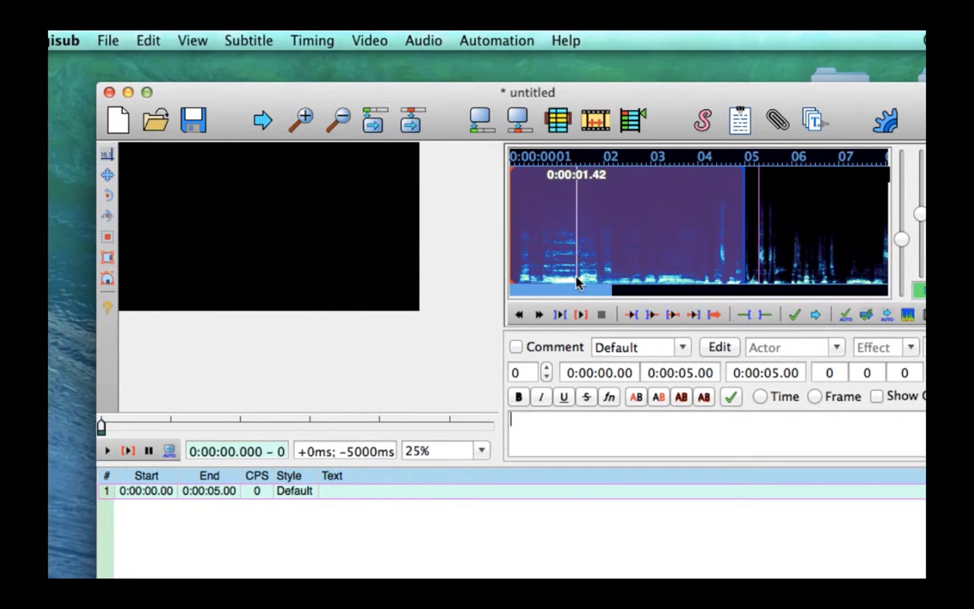
- Pull the first line's audio selection end back from 5 to about 4 seconds and replay it
left_click(581, 317)
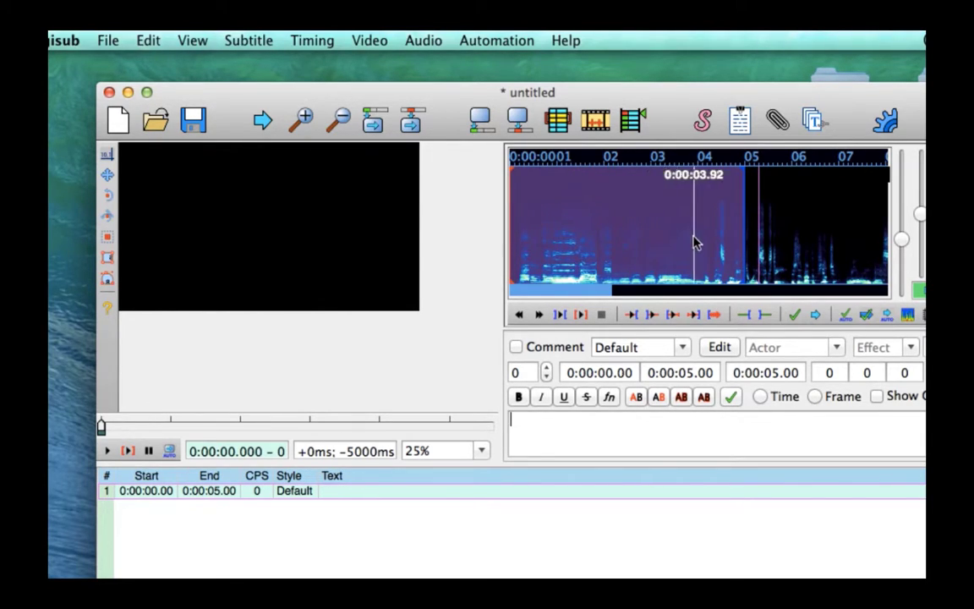
left_click_drag(744, 230, 699, 236)
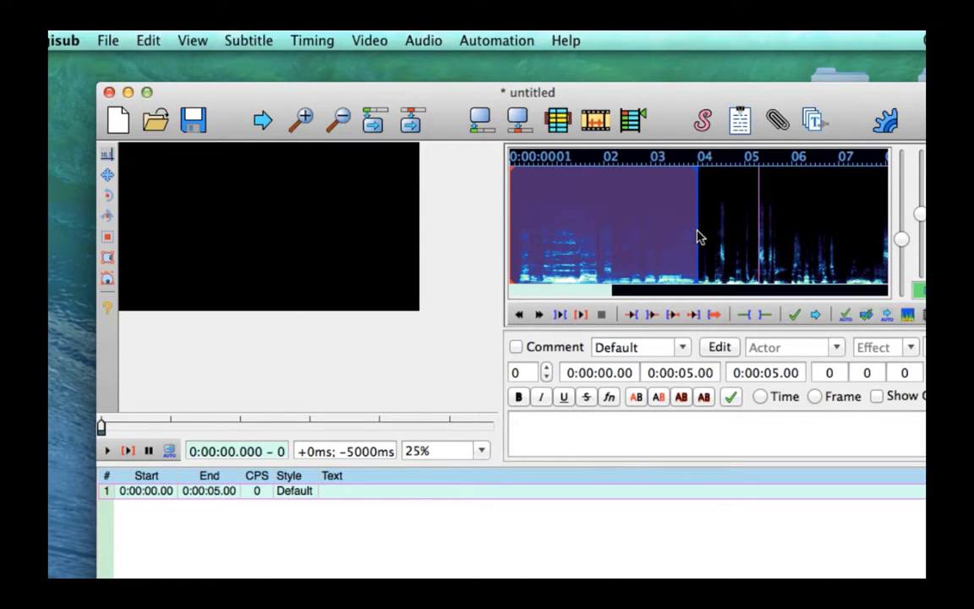
left_click(580, 315)
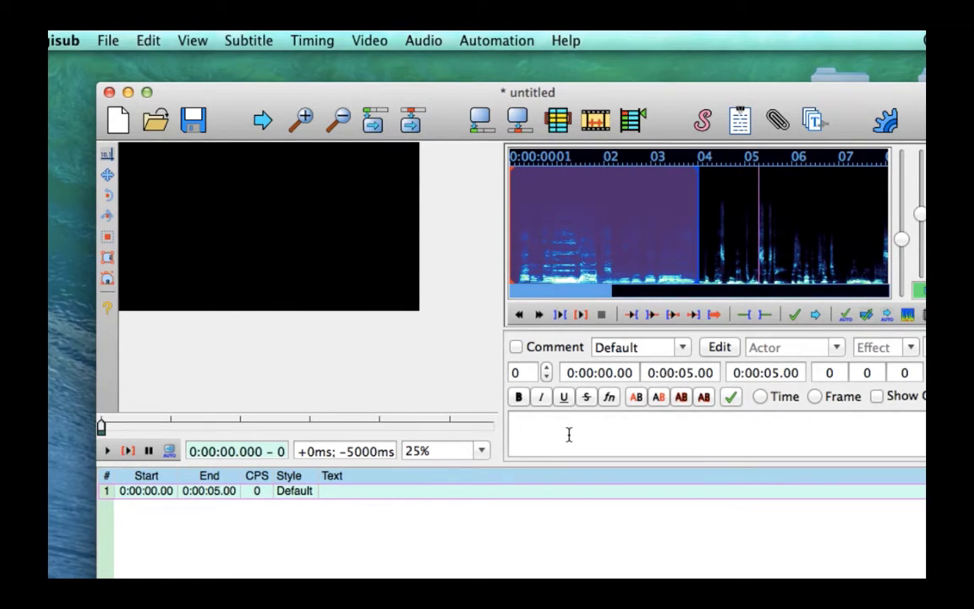
- Enter '[Music: I don't know why I keep moving my body.]\N' as line 1's text, fixing the typo
type("[]")
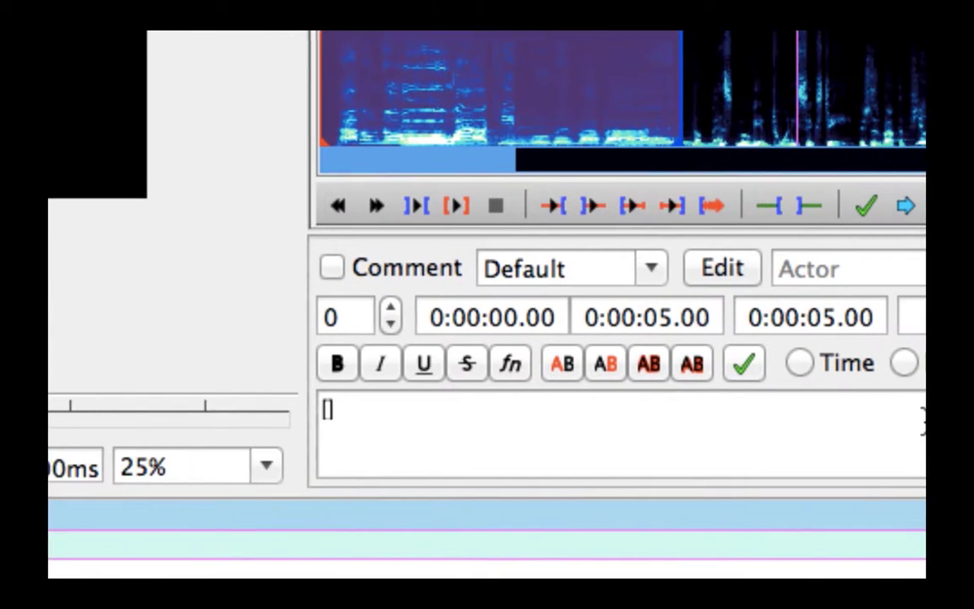
type("Music: ")
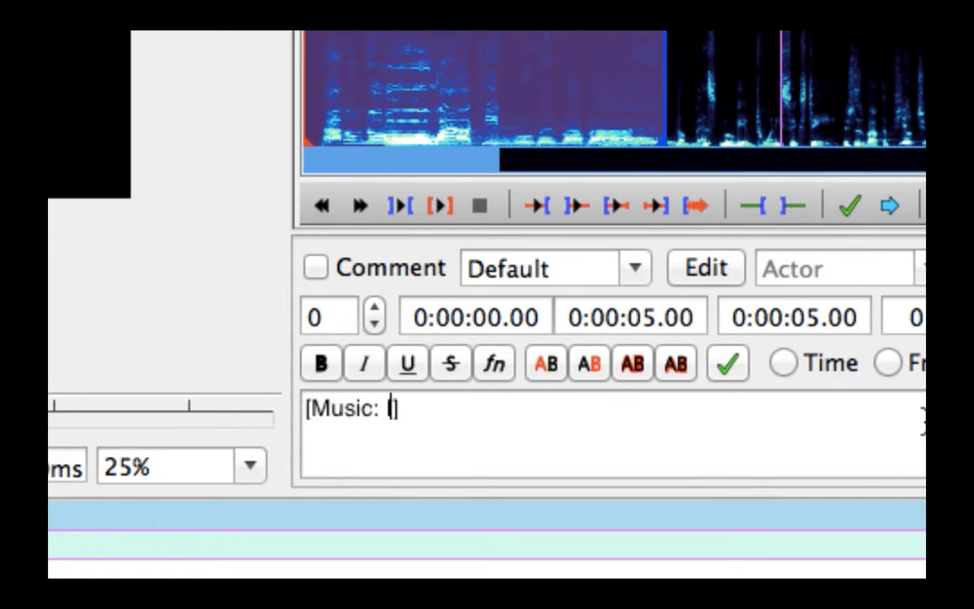
type("I don't know why I keep mi")
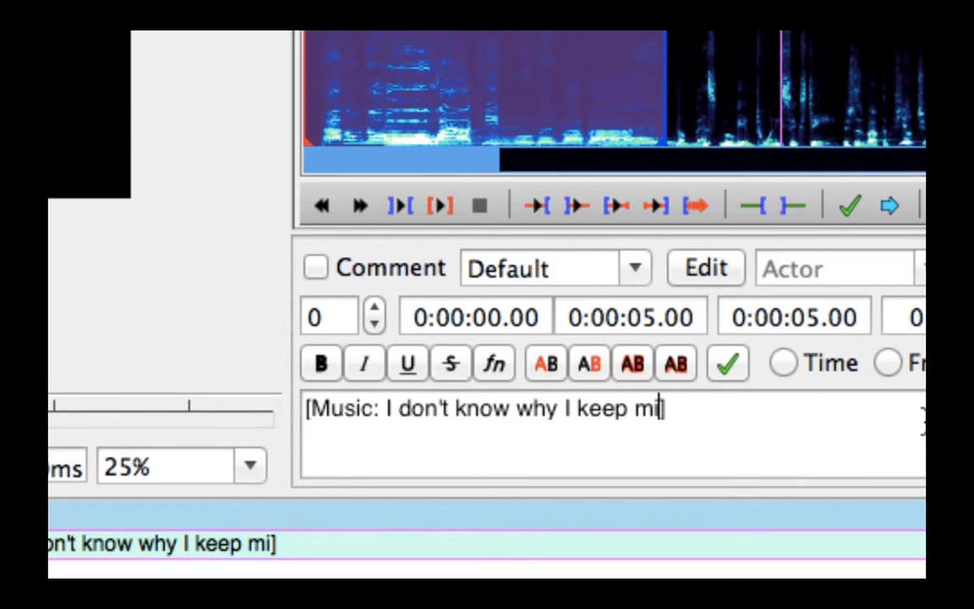
key("BackSpace")
type("oving my")
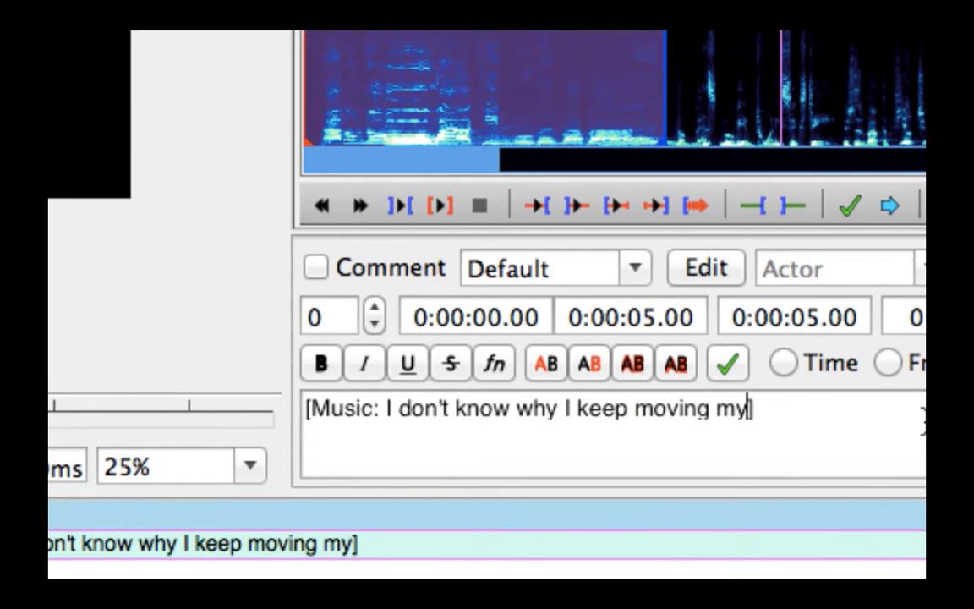
type(" body")
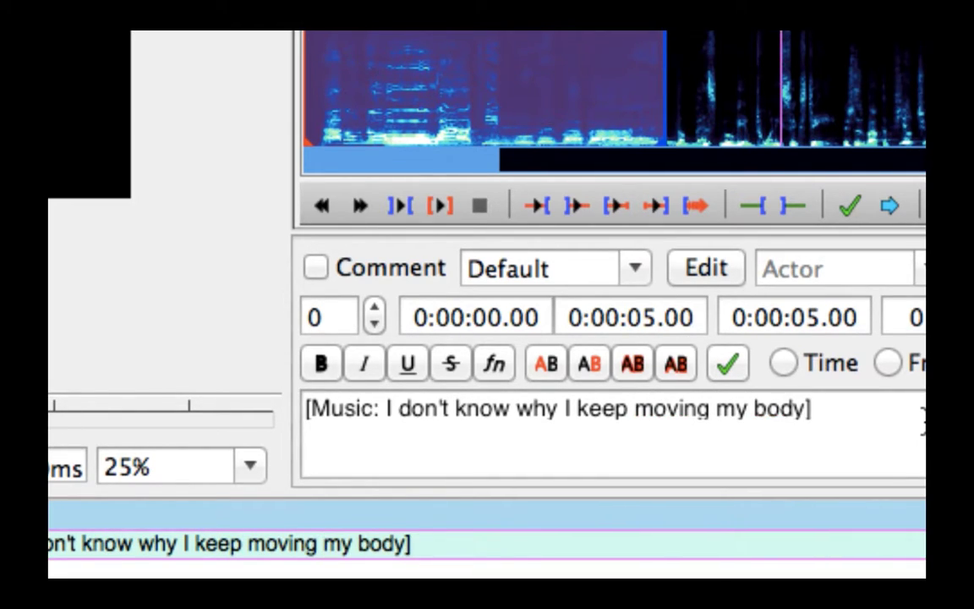
type(".")
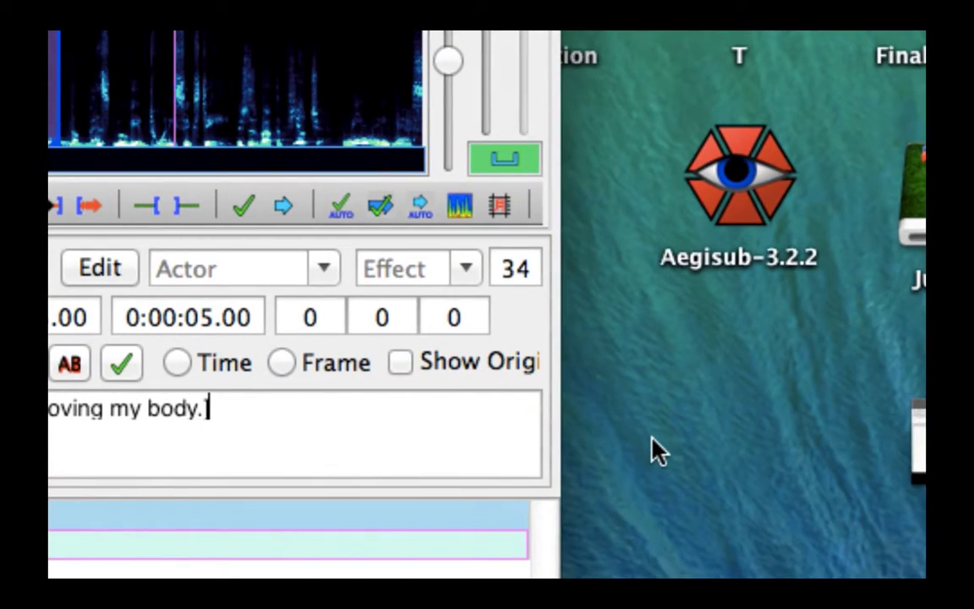
type("\\N")
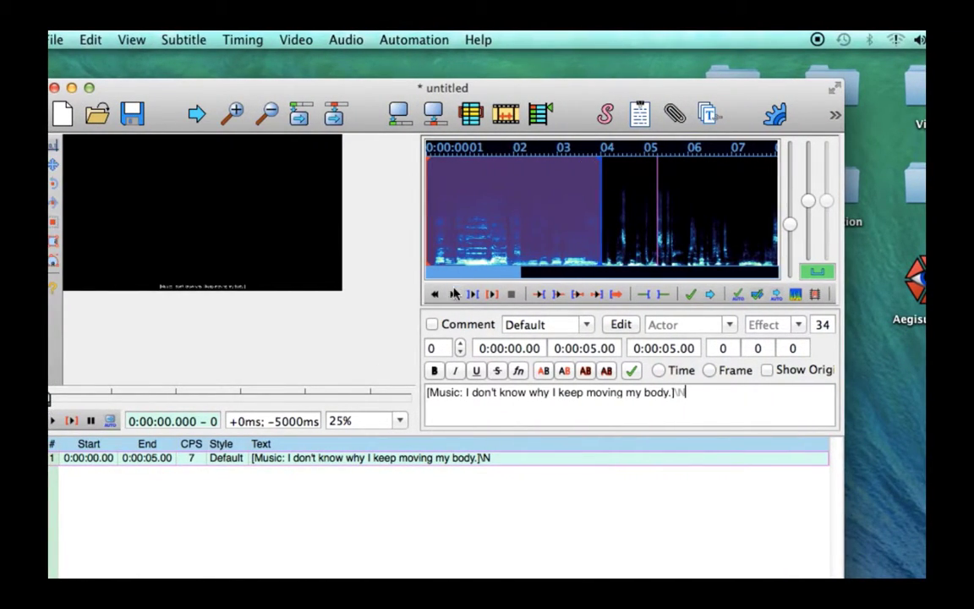
- Reset line 1's start to the beginning, commit its timing, and play the new line 2 span
left_click(530, 230)
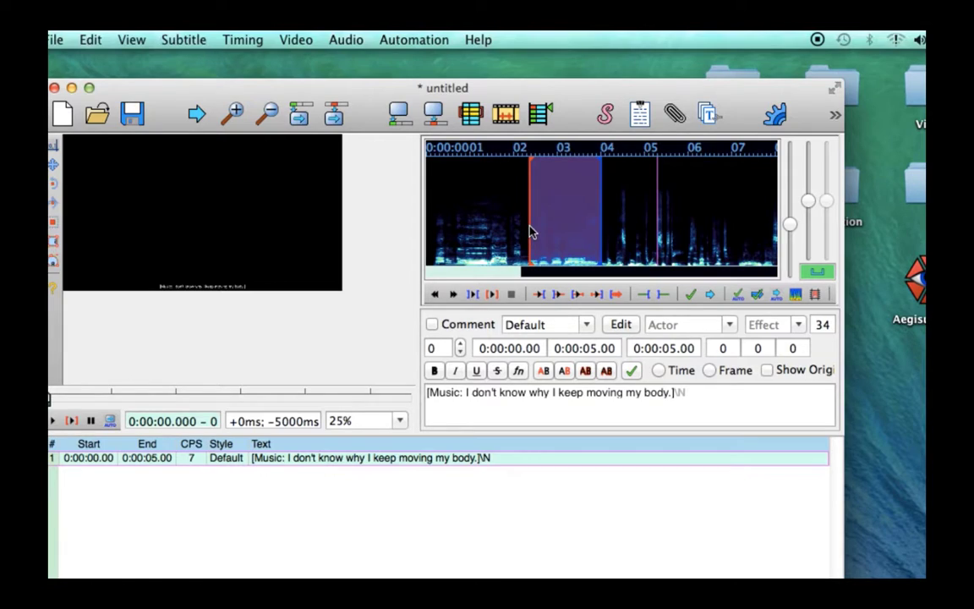
left_click_drag(530, 230, 424, 228)
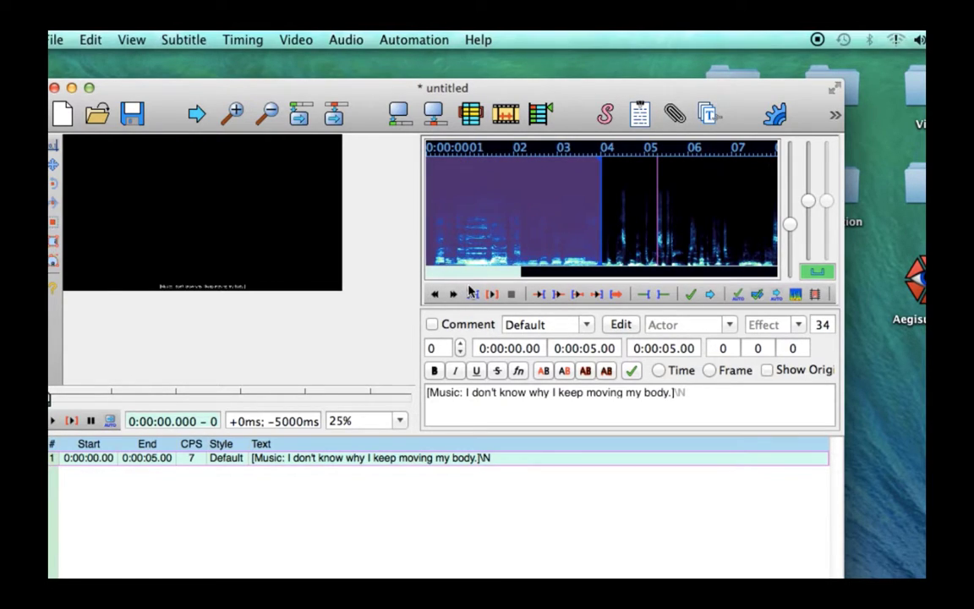
left_click(492, 296)
key("Return")
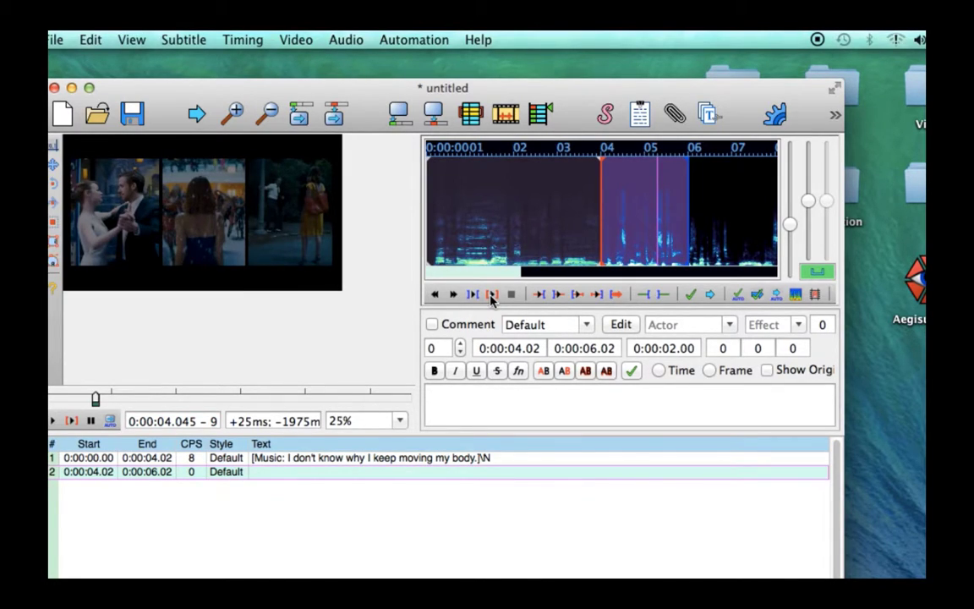
left_click(491, 295)
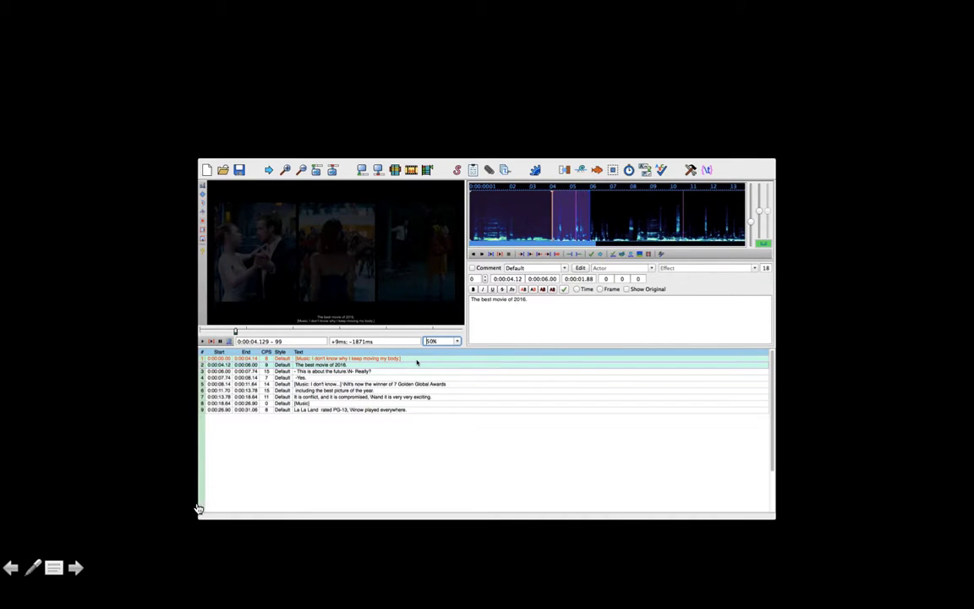
left_click(216, 499)
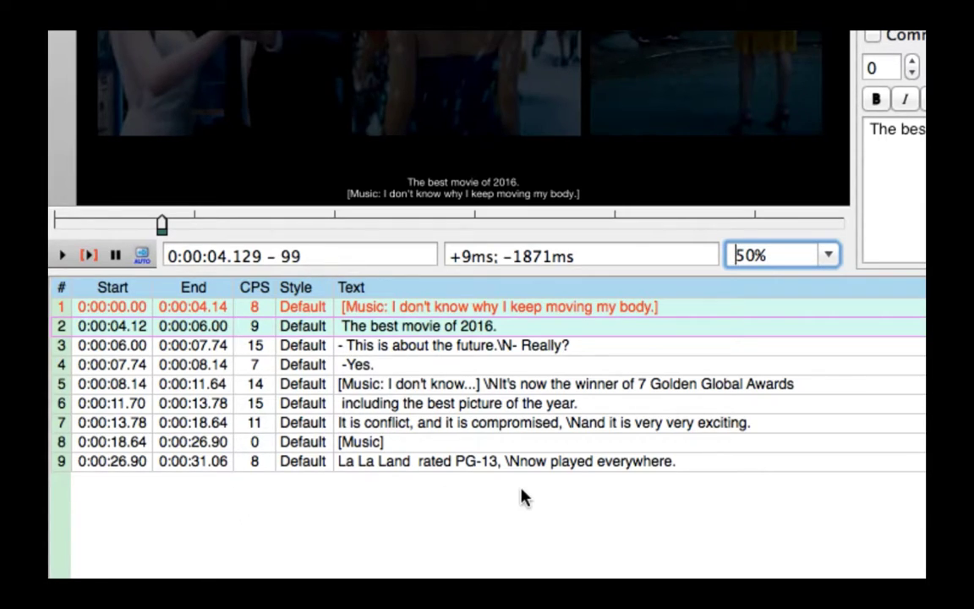
- Apply Make times continuous (change end) to line 2 so line 1 ends at 0:00:04.12
right_click(541, 327)
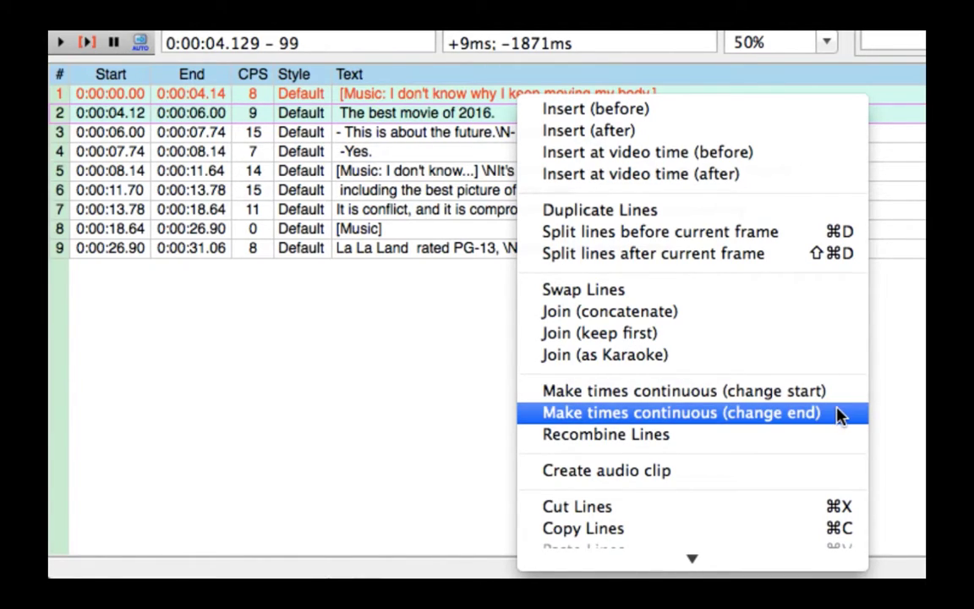
left_click(842, 415)
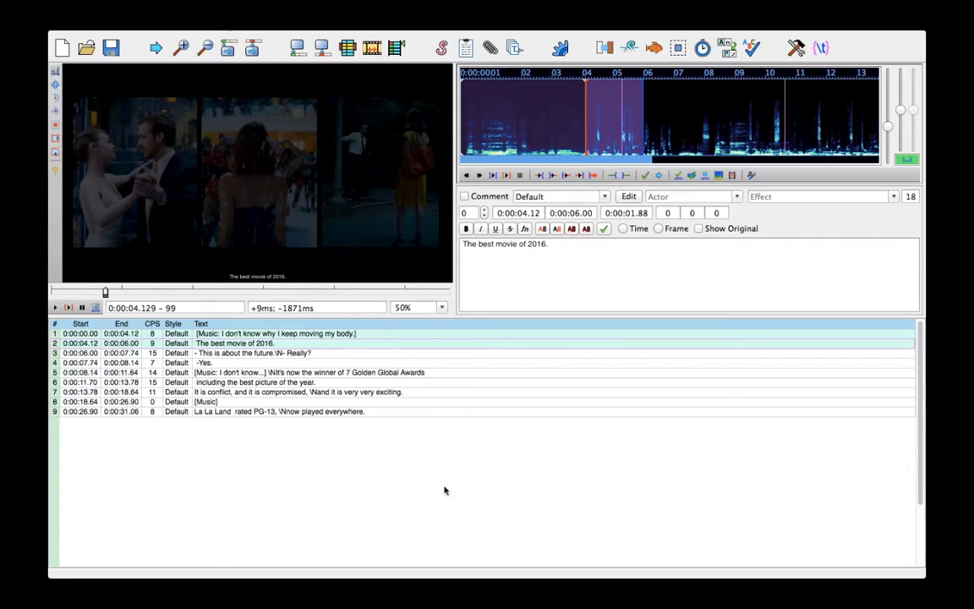
- Zoom the video to 100%, play to the pier scene, then return zoom to 50%
left_click(442, 308)
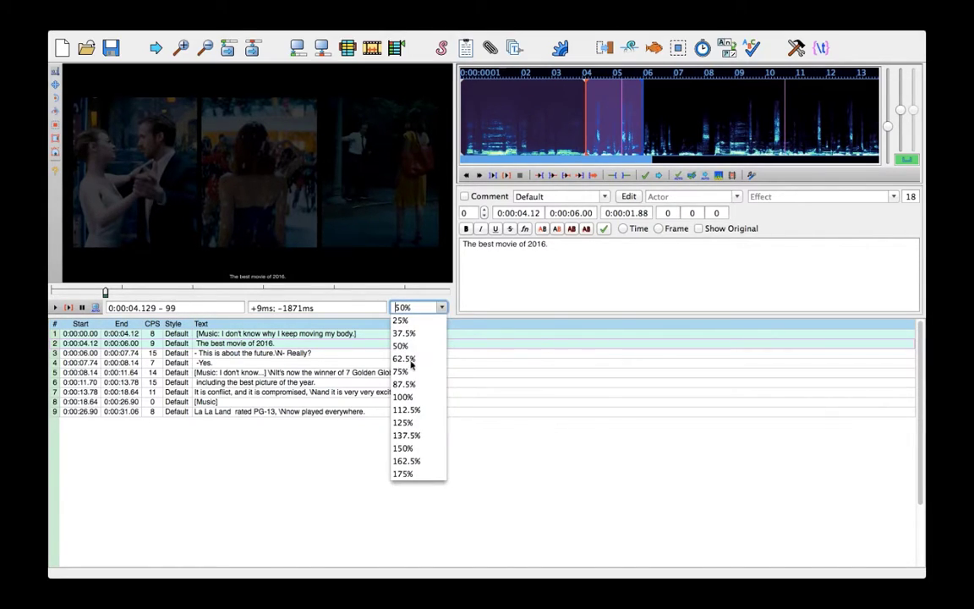
left_click(410, 399)
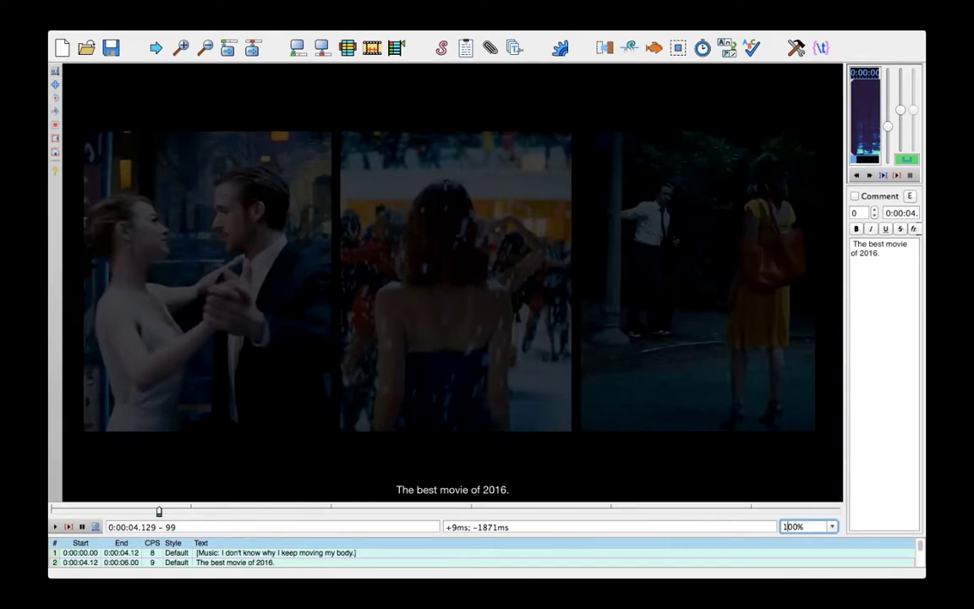
left_click(55, 527)
left_click(56, 527)
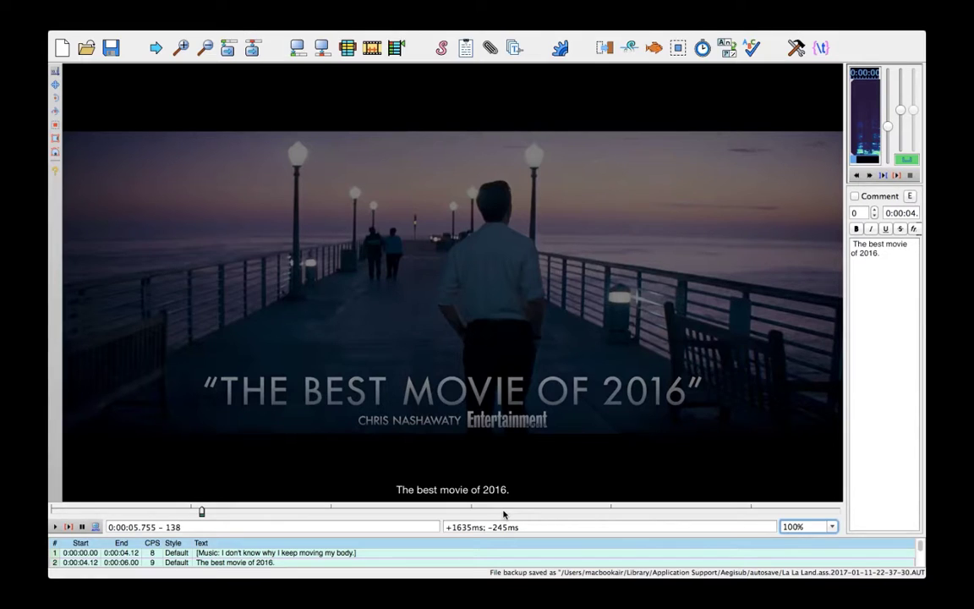
left_click(832, 527)
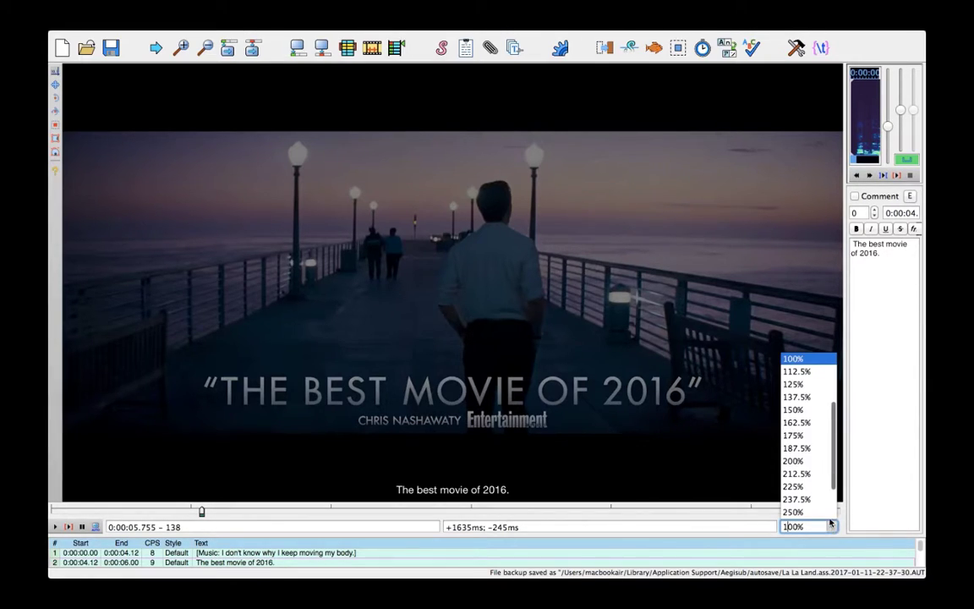
scroll(811, 397, "up", 3)
left_click(794, 398)
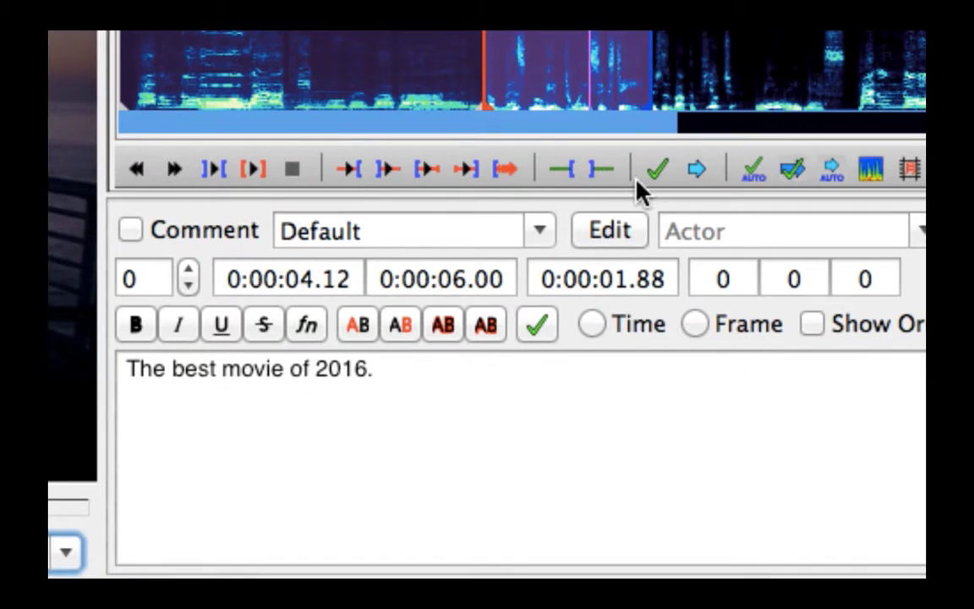
- Replace the Default style's font size 20 with 40 in the Style Editor
left_click(609, 230)
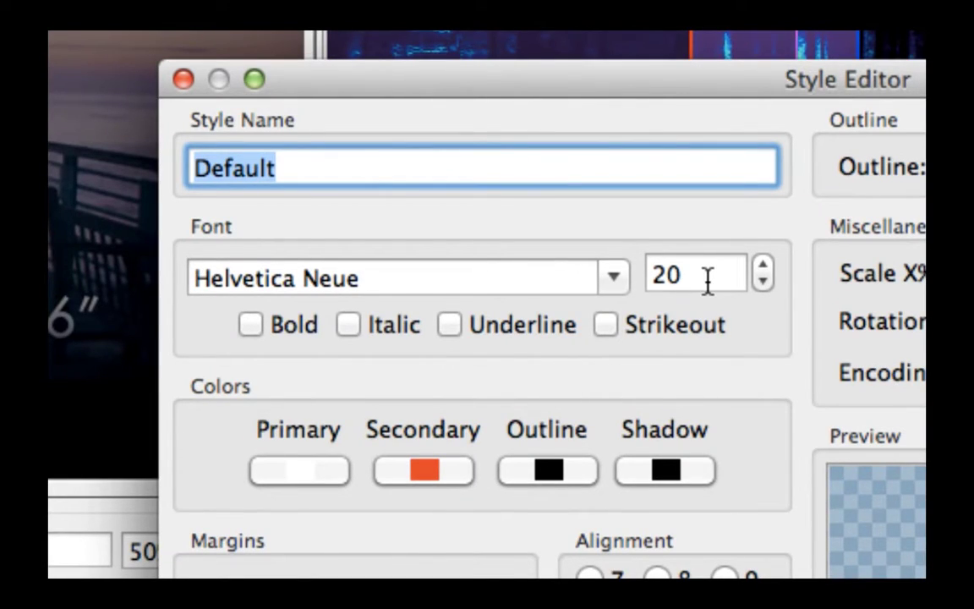
left_click(708, 277)
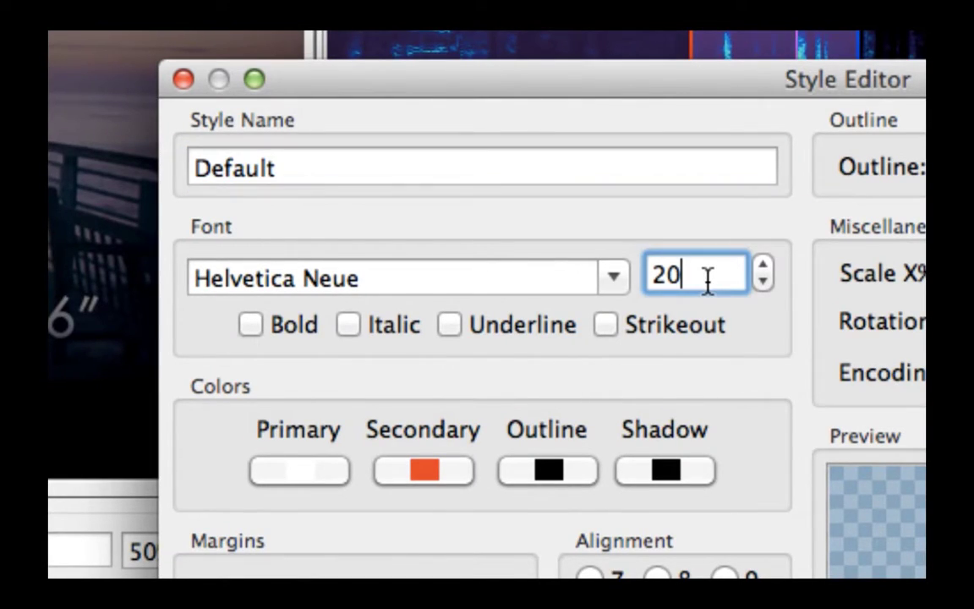
double_click(707, 277)
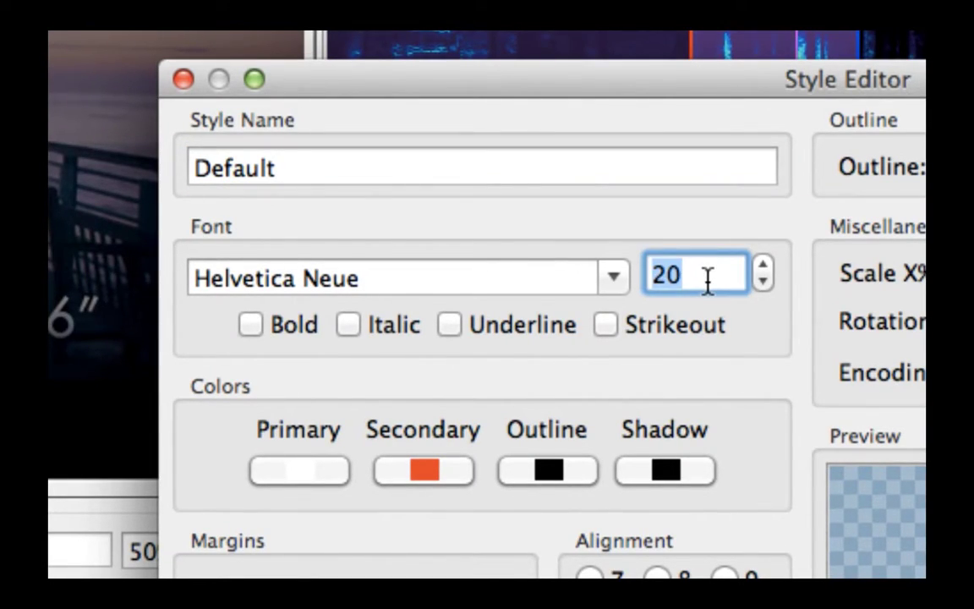
type("40")
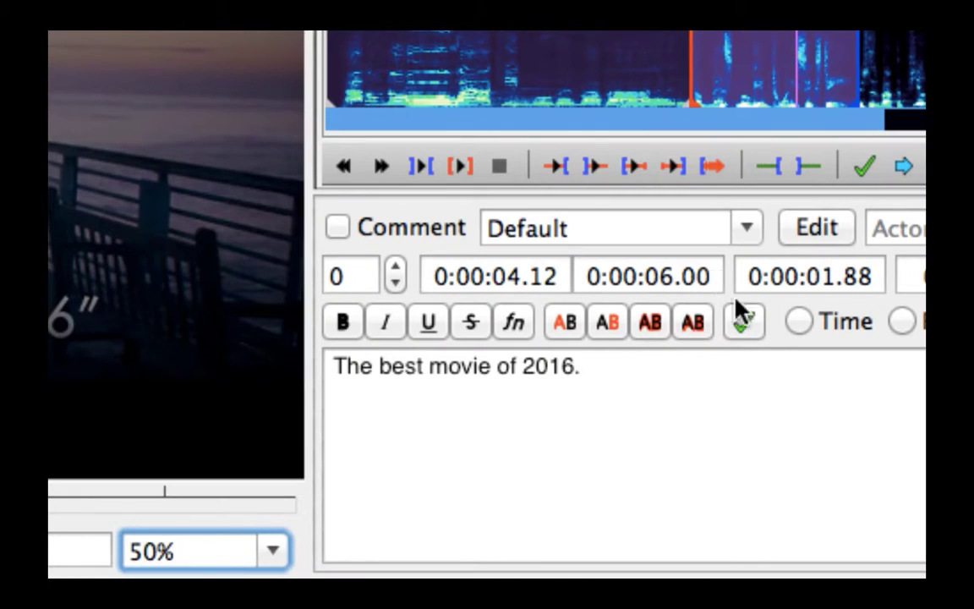
key("super+a")
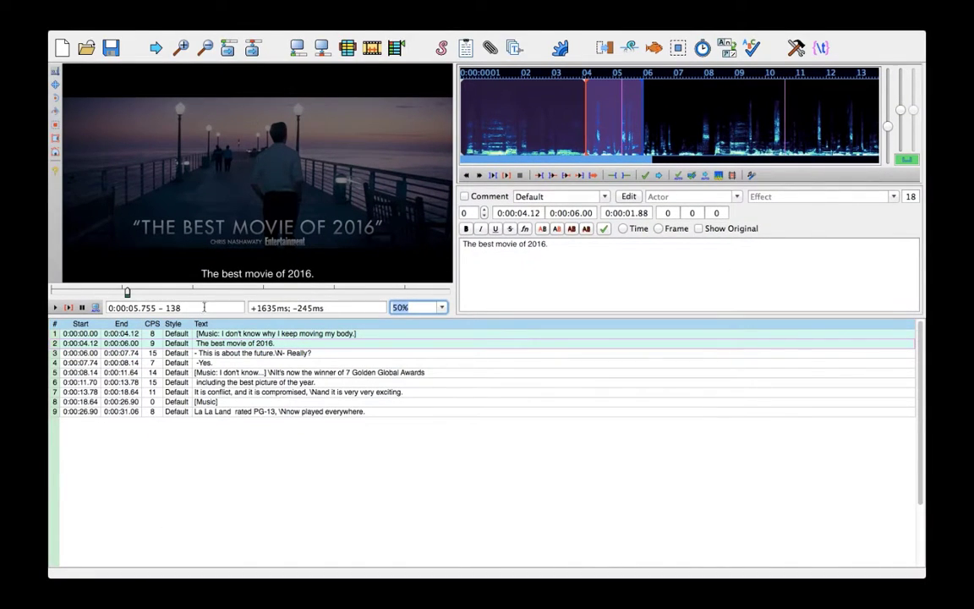
- Set video zoom to 100% and play the trailer to check the larger subtitles
left_click(441, 308)
left_click(414, 371)
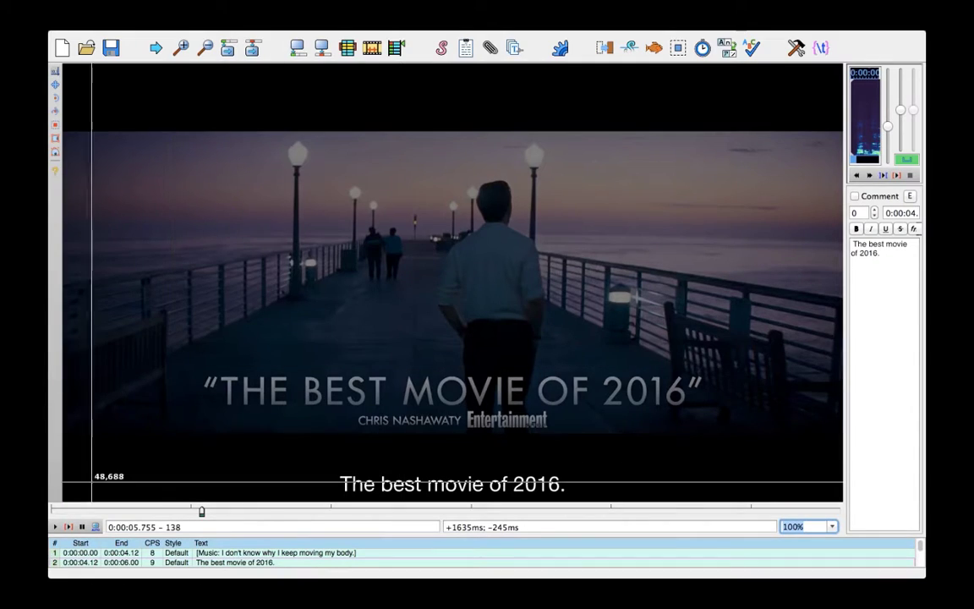
left_click(55, 527)
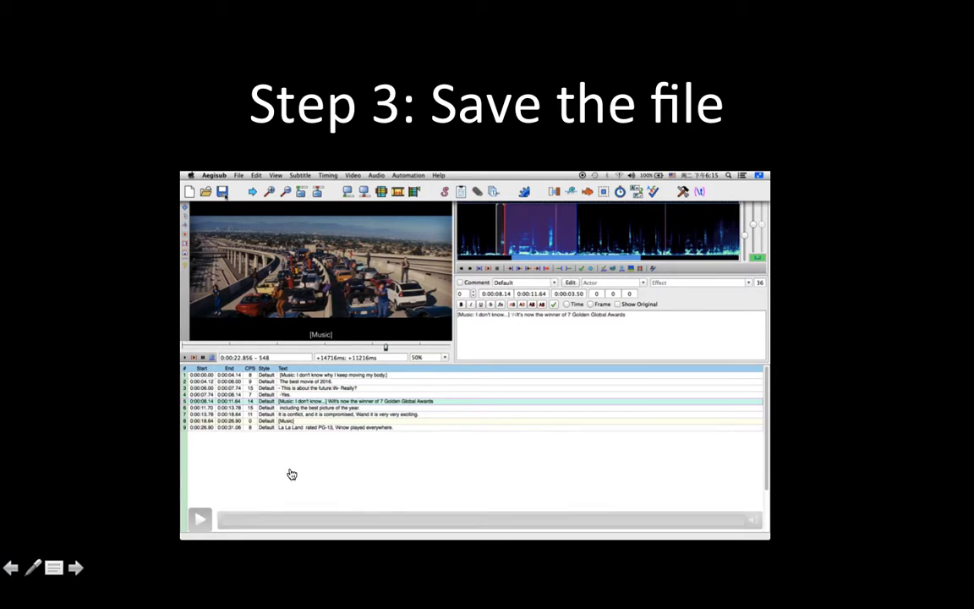
- Play the slide's save-the-file demo video, then advance to the Reference slide
left_click(202, 517)
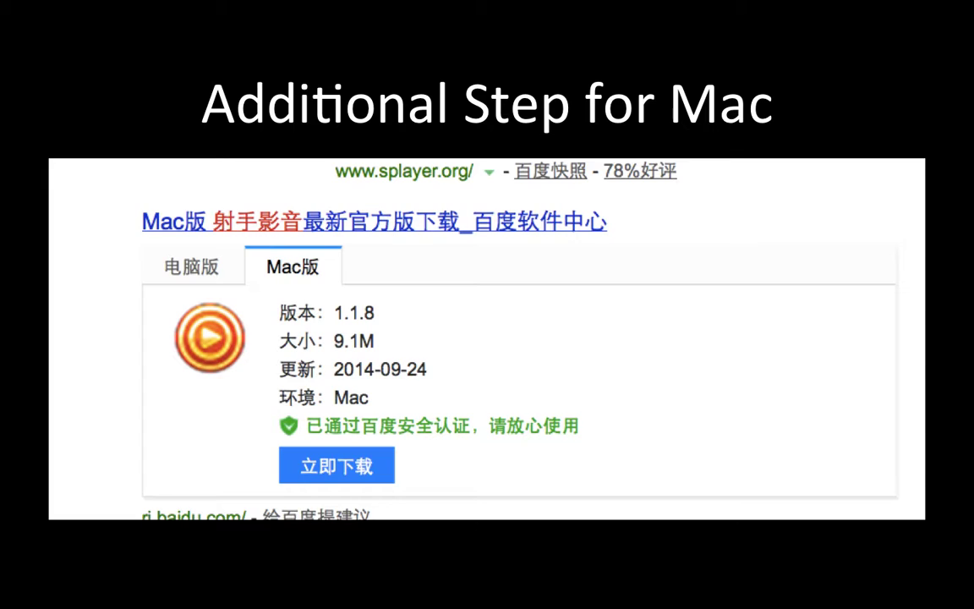
key("Right")
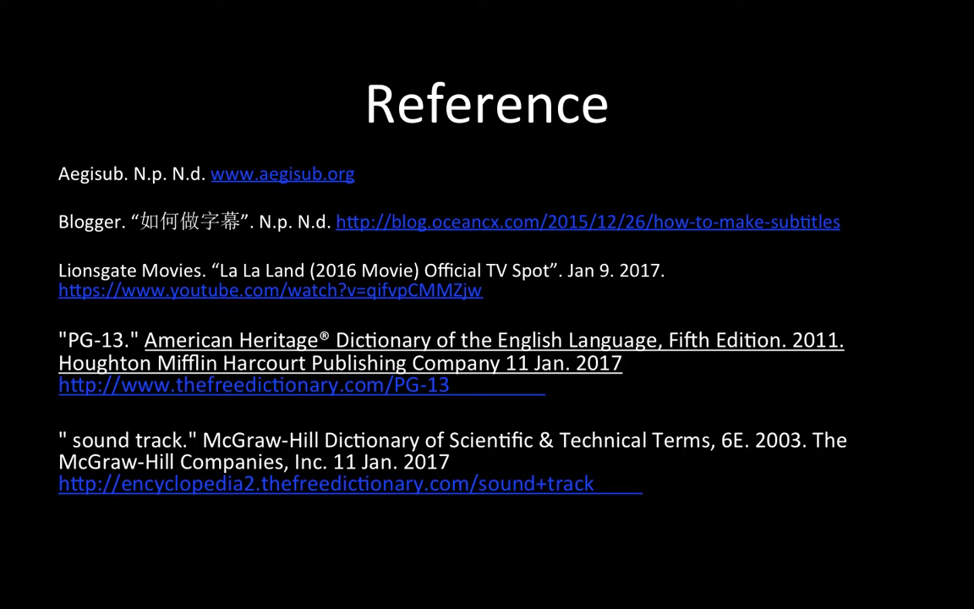
- Exit the slide show and load La La Land.mp4 from its folder into 射手影音
key("Escape")
double_click(937, 279)
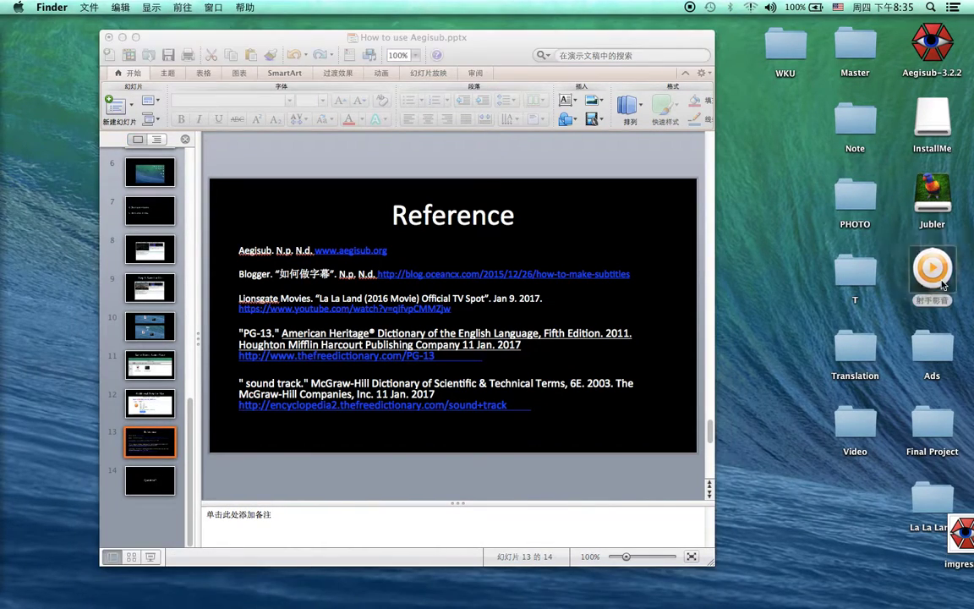
double_click(932, 493)
left_click_drag(460, 155, 191, 506)
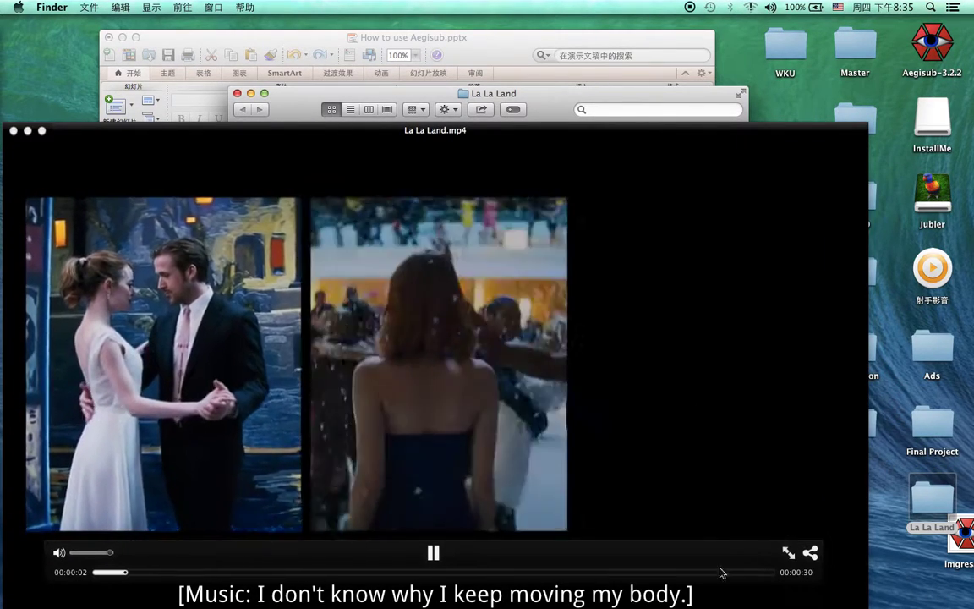
- Replay the trailer from the start with subtitles, then resume the slide show on the Reference slide
left_click(429, 554)
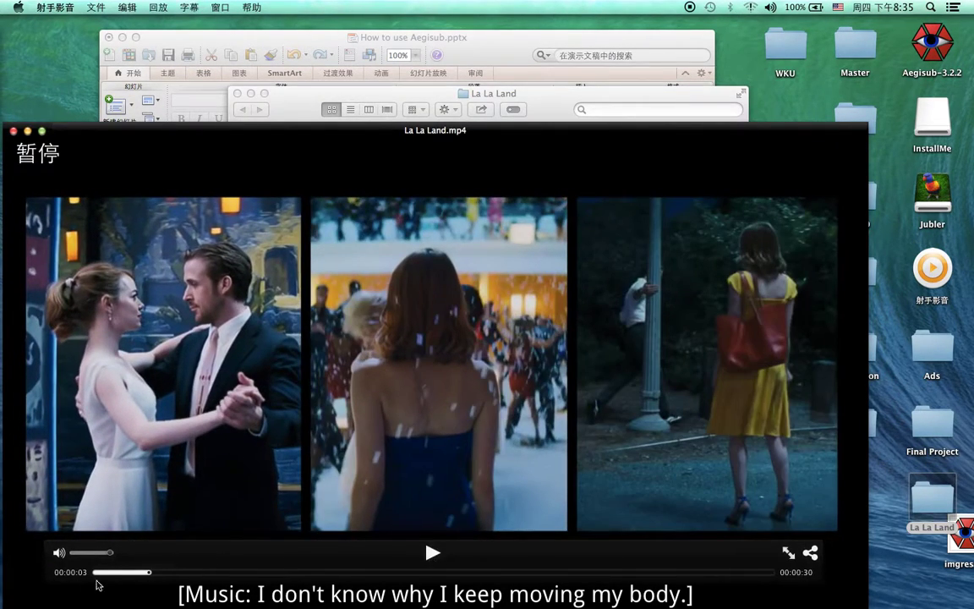
left_click_drag(149, 575, 113, 576)
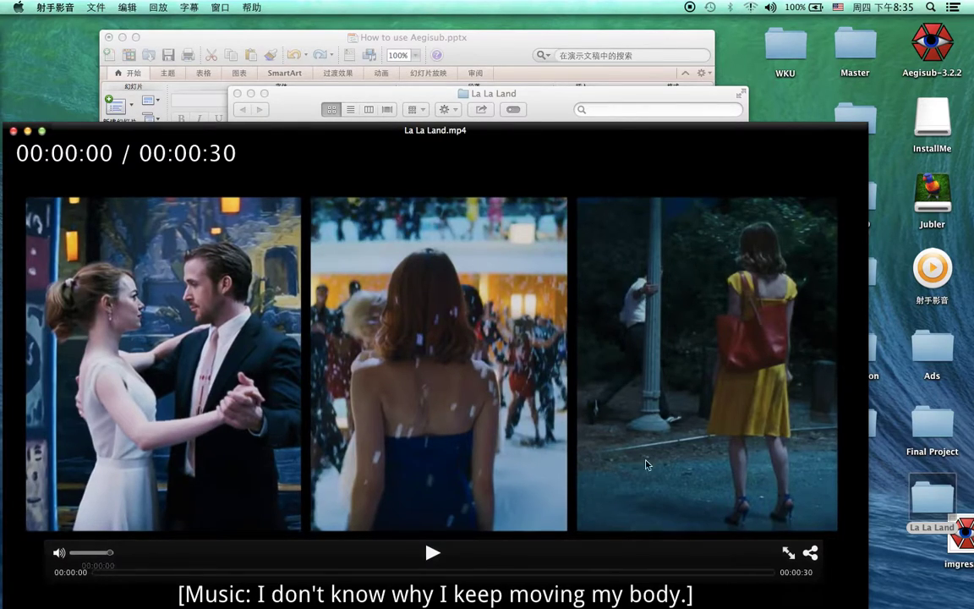
left_click(433, 553)
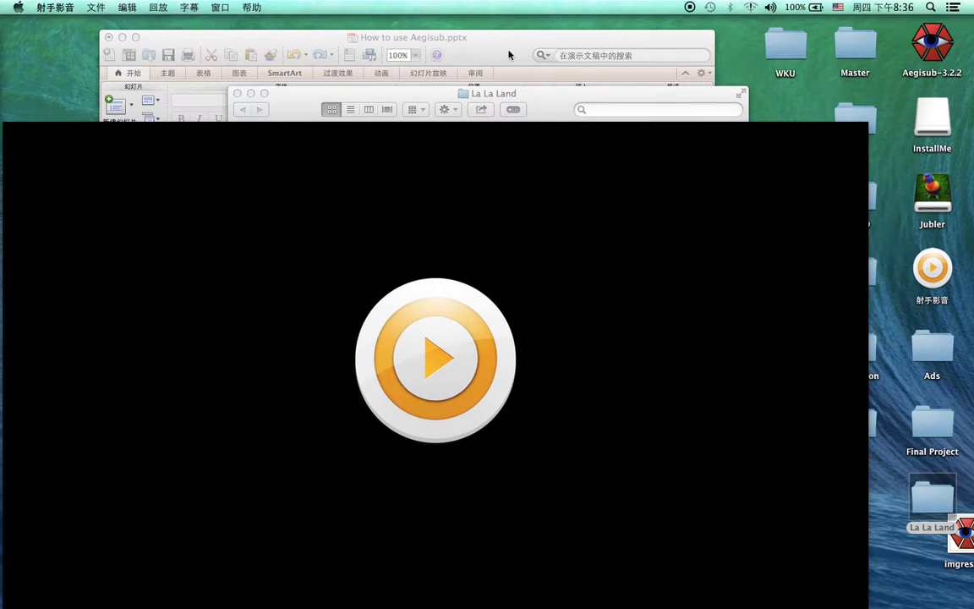
left_click(446, 39)
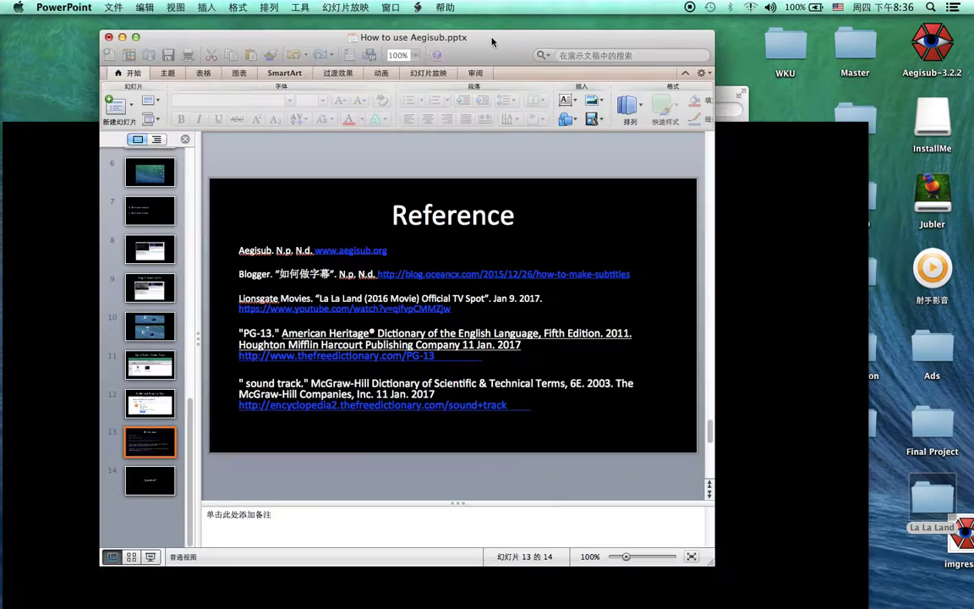
left_click(150, 557)
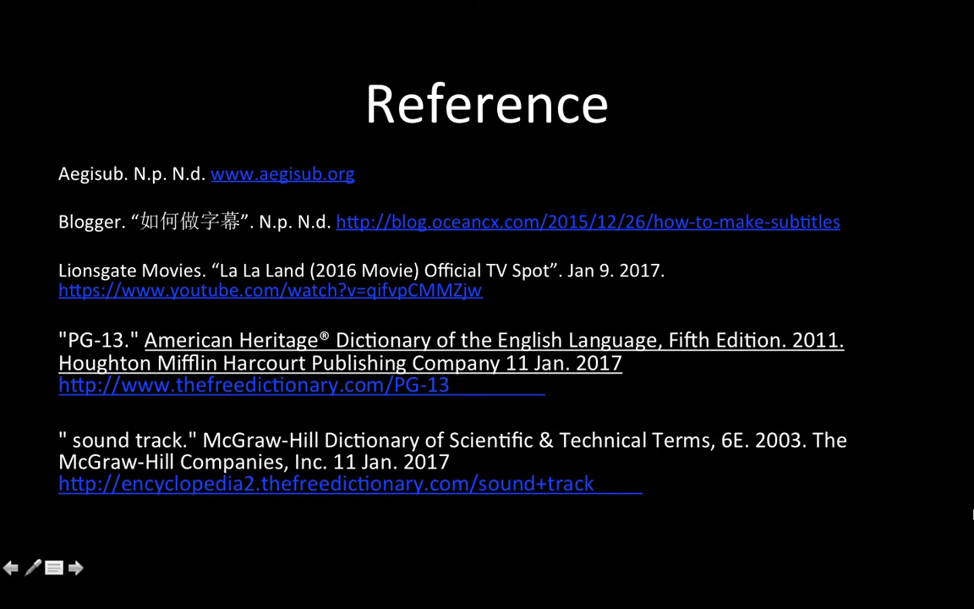